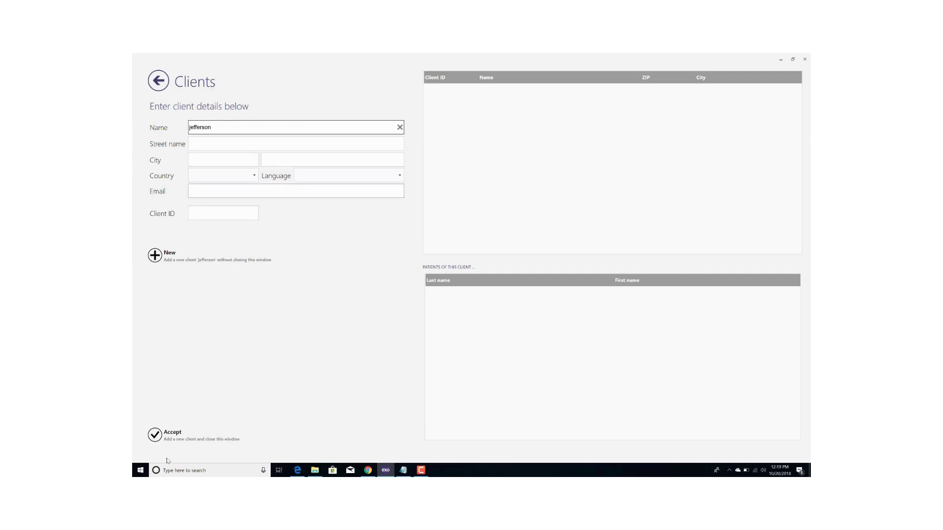
Accept the newly entered client so it becomes the project's client.
left_click(161, 440)
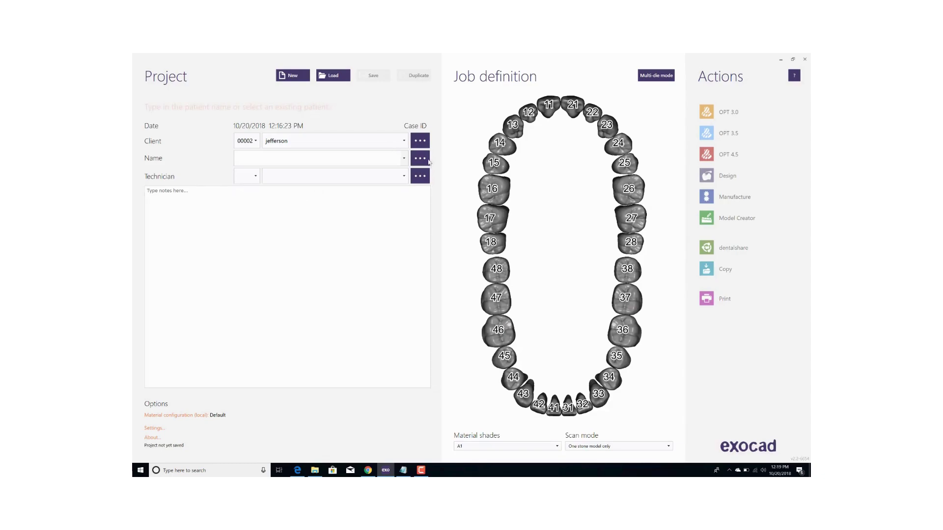
Add a new patient by entering the patient's first and last name and accepting.
left_click(380, 157)
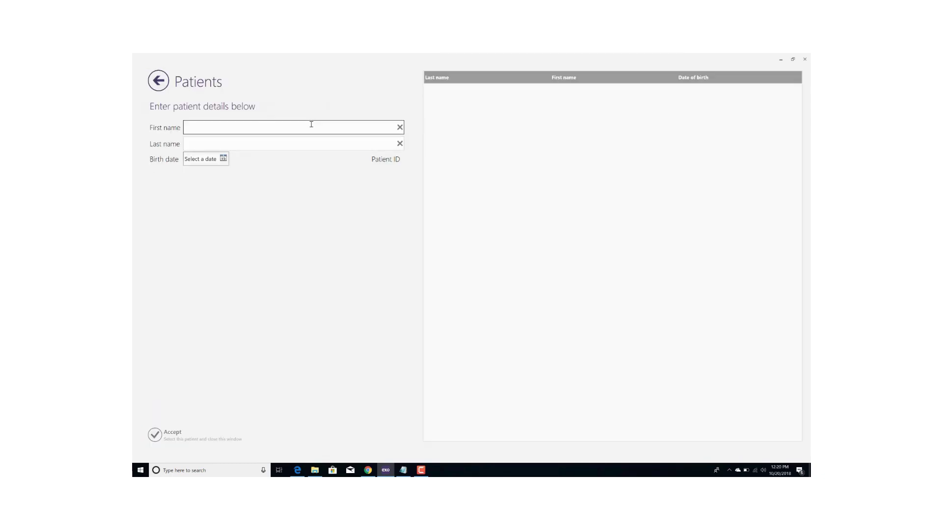
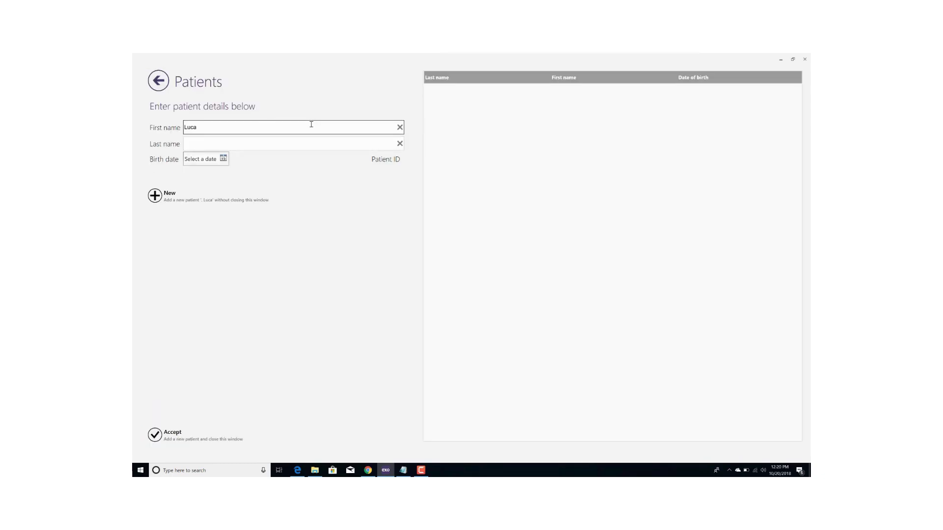
left_click(310, 141)
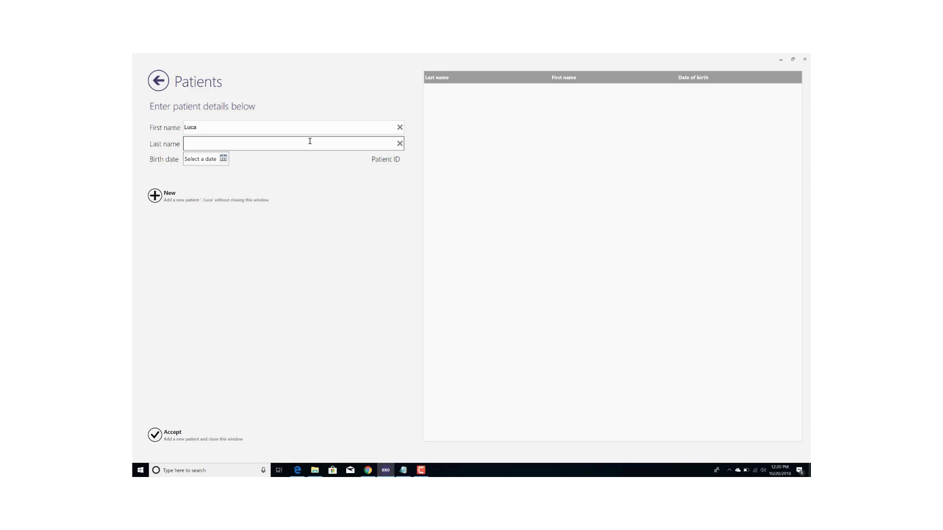
left_click(155, 435)
Choose the listed technician, mark tooth 18 as an adjacent tooth, and save the project.
left_click(404, 176)
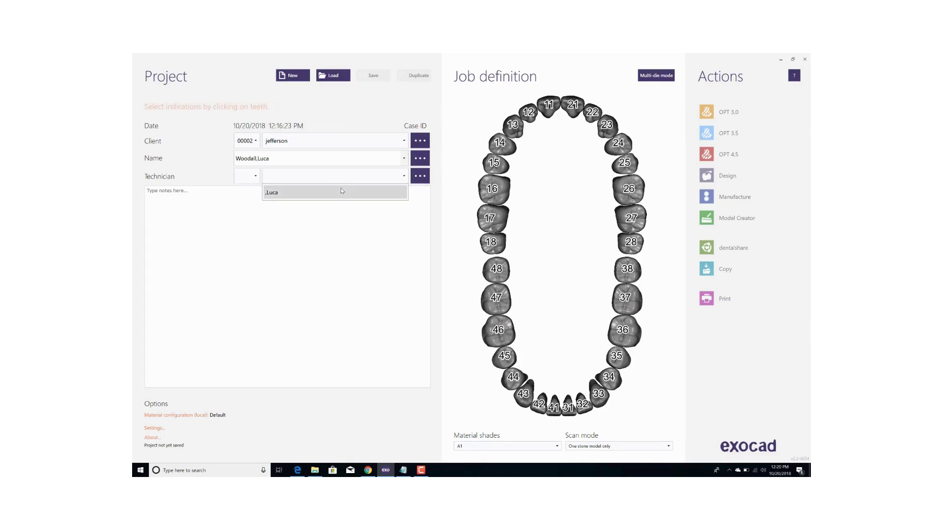
left_click(345, 192)
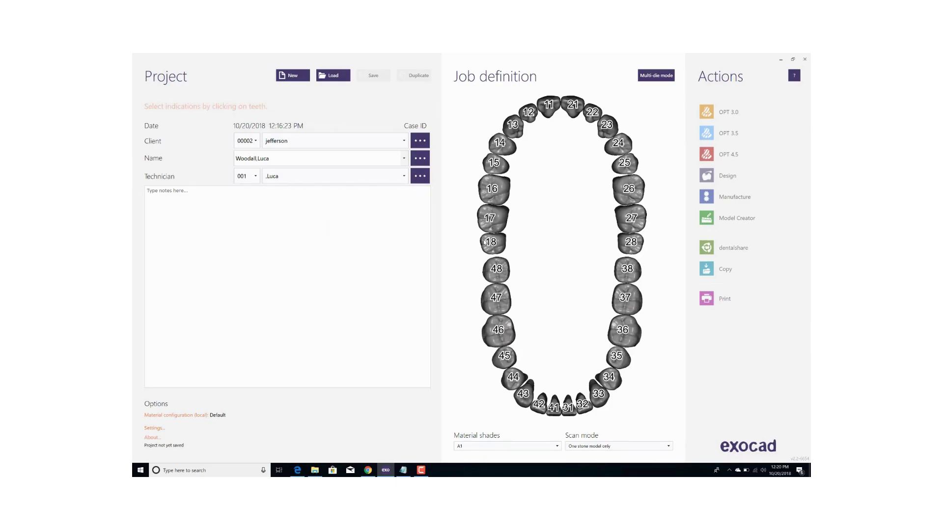
left_click(491, 242)
left_click(290, 349)
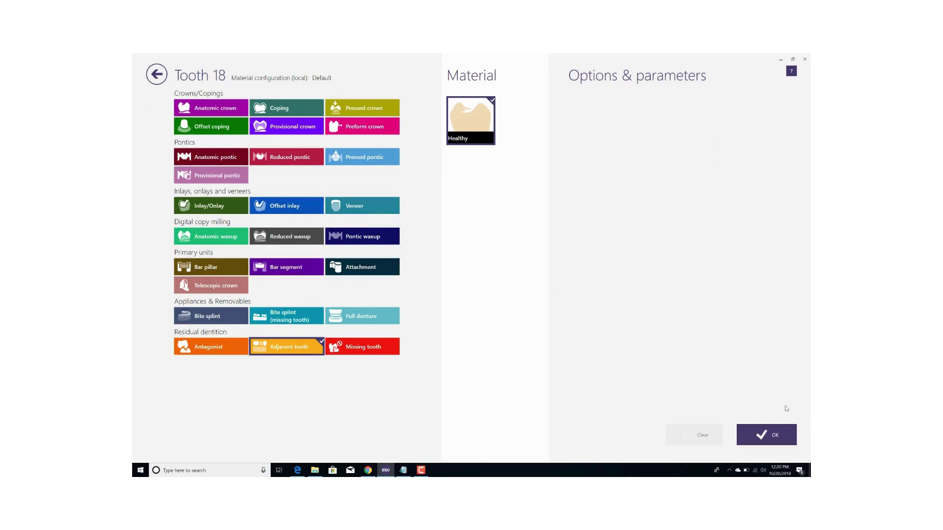
left_click(738, 441)
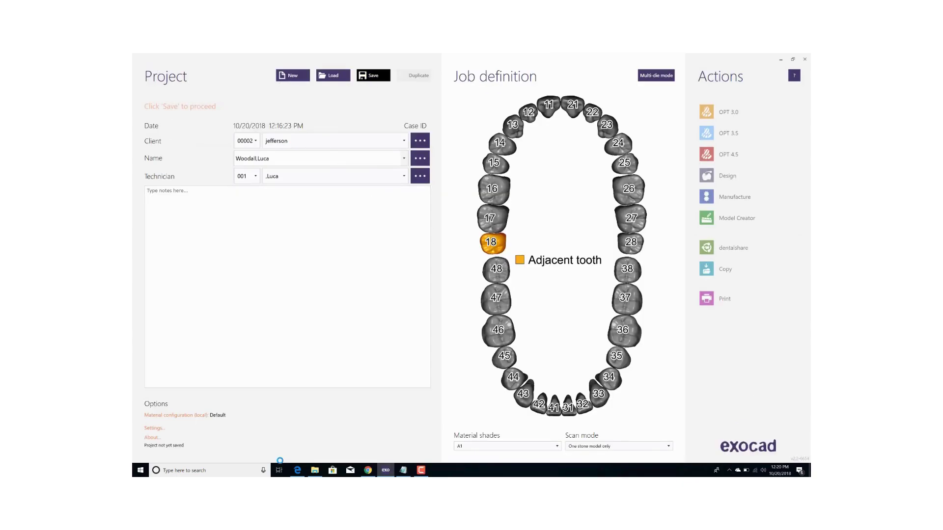
key("ctrl+s")
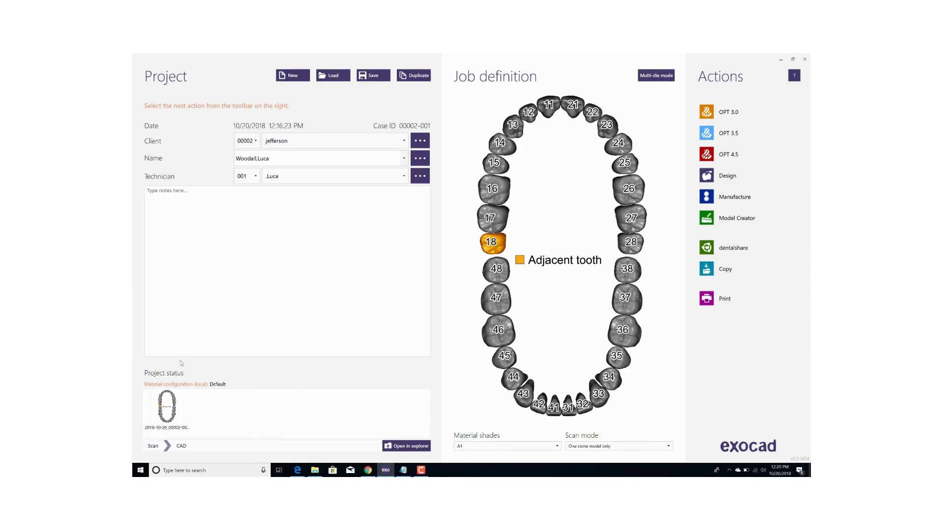
left_click(411, 447)
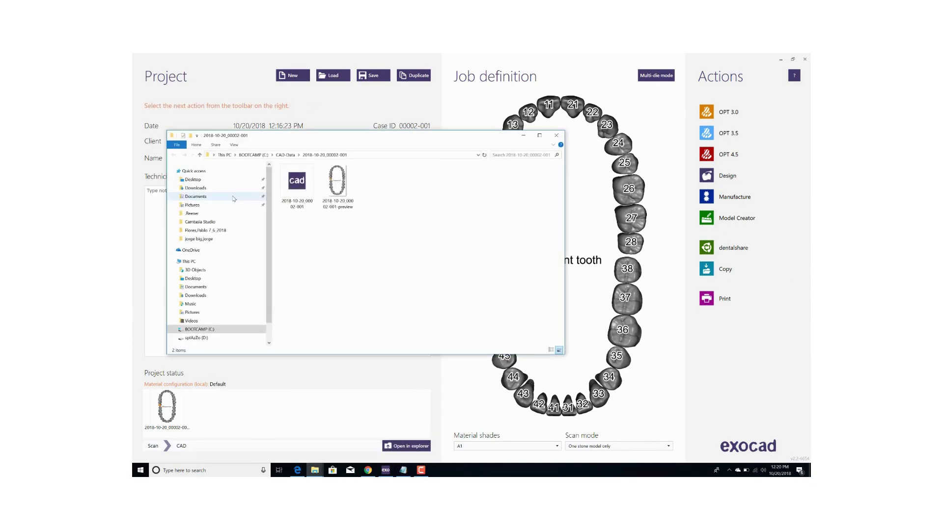
left_click_drag(310, 148, 318, 220)
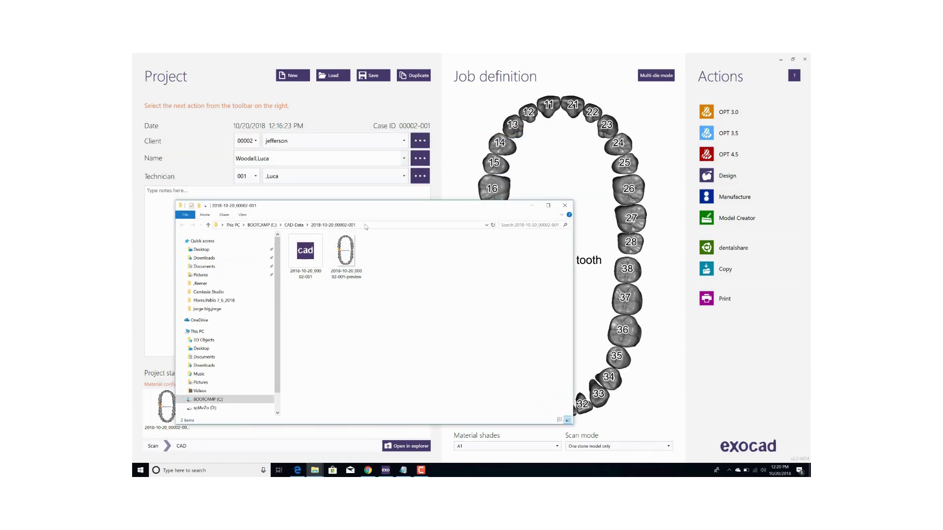
left_click_drag(364, 205, 384, 198)
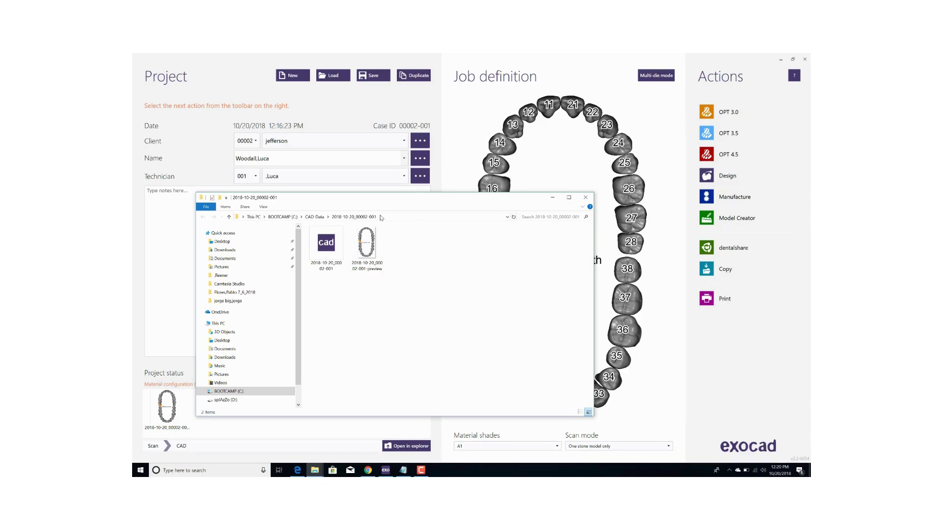
left_click_drag(374, 201, 397, 225)
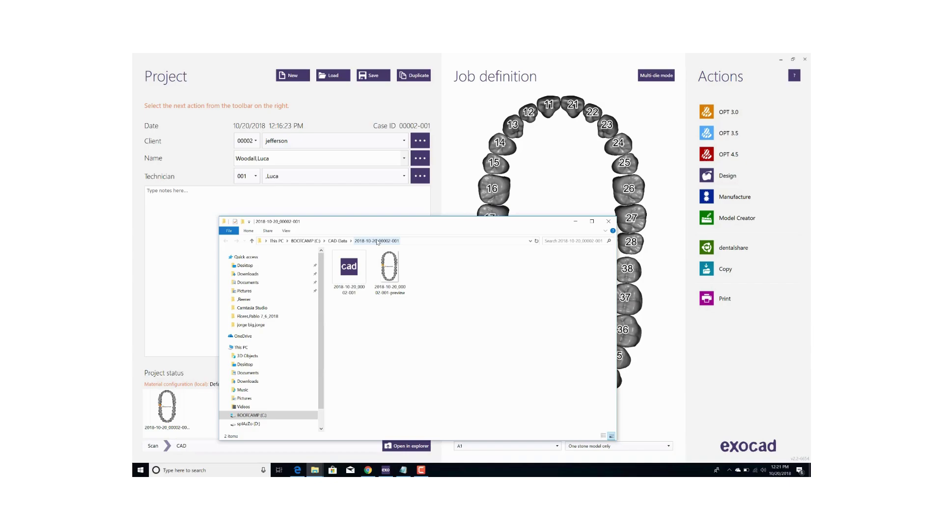
left_click(342, 242)
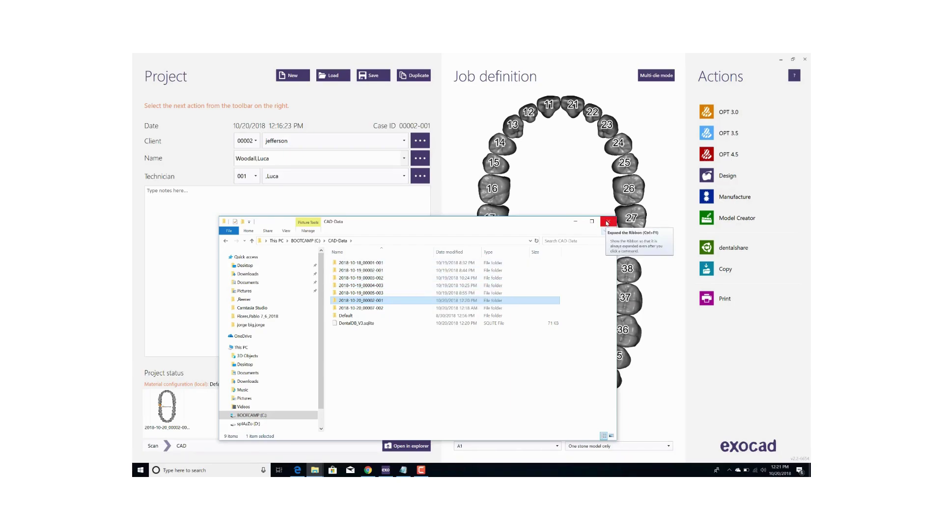
left_click(607, 222)
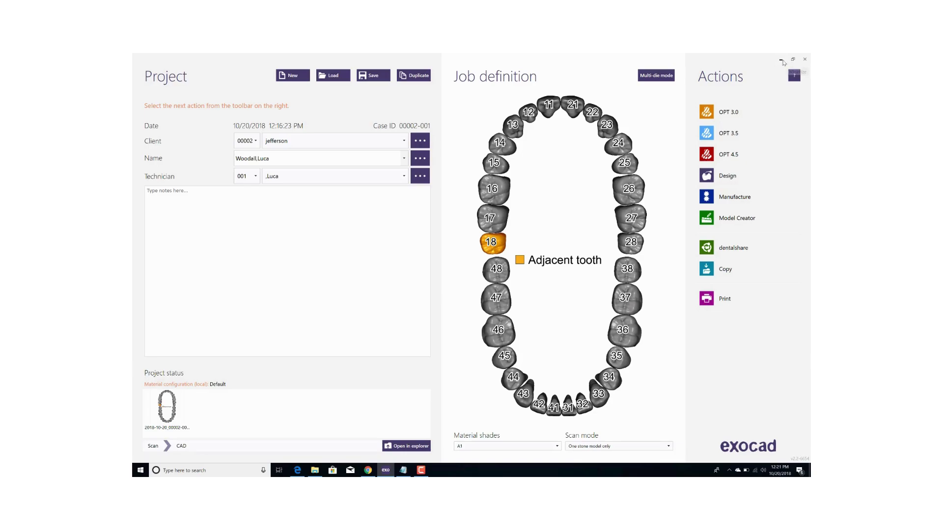
Browse to C:\Program Files\EXOCAD Valletta 2.2 2018\DentalDB\config and right-click defaultsettings-db.
left_click(781, 61)
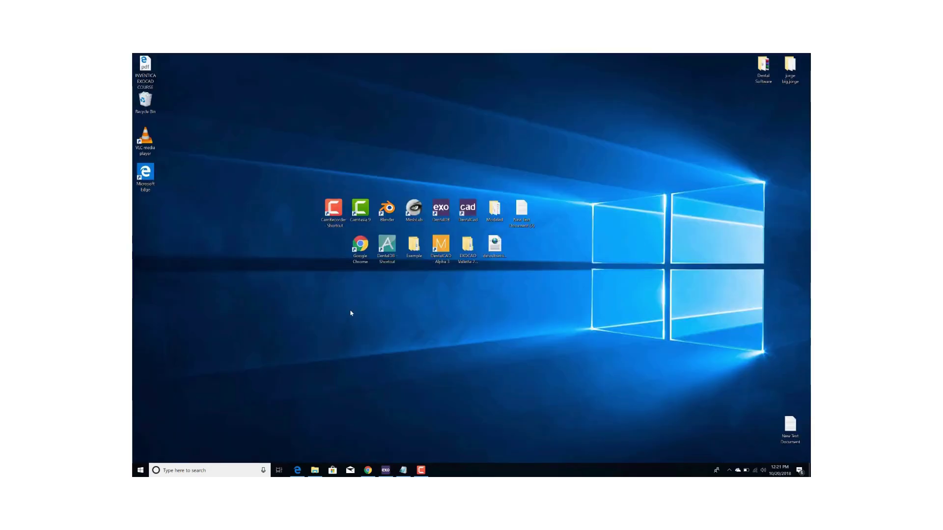
left_click(315, 470)
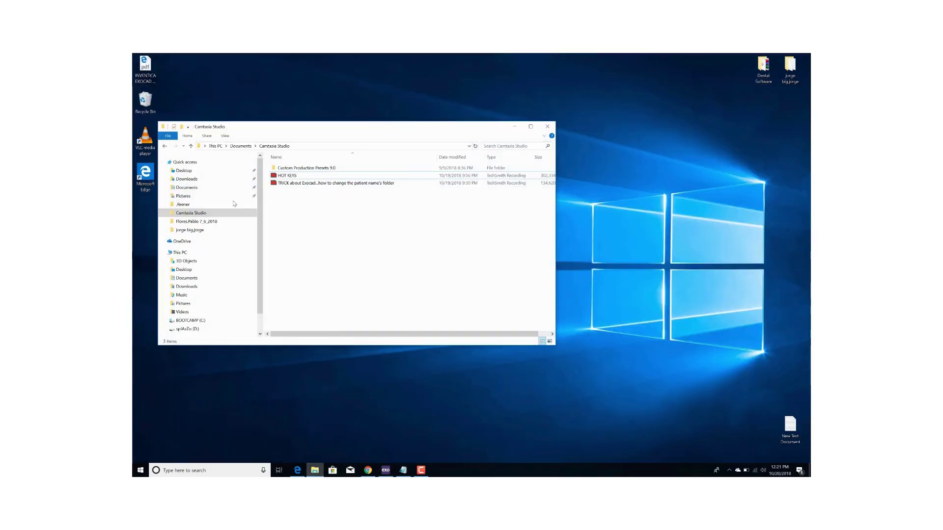
left_click(190, 320)
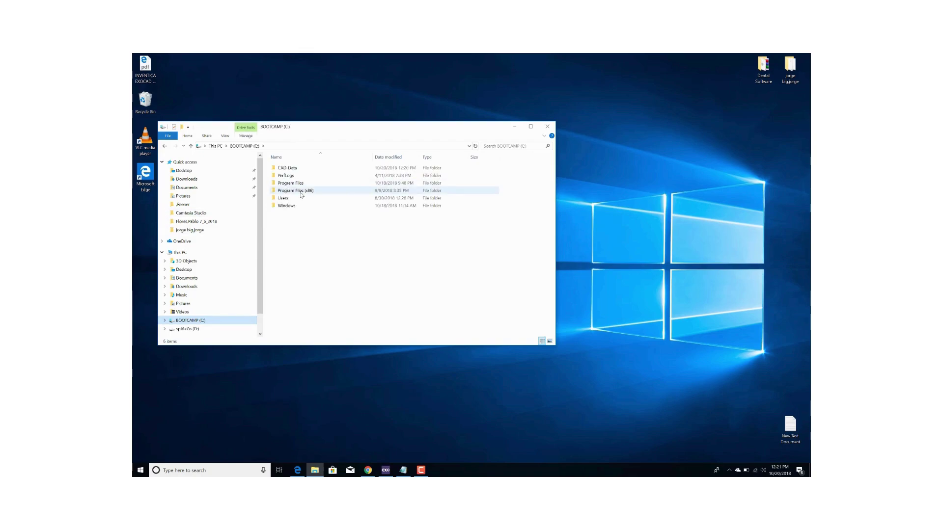
double_click(307, 184)
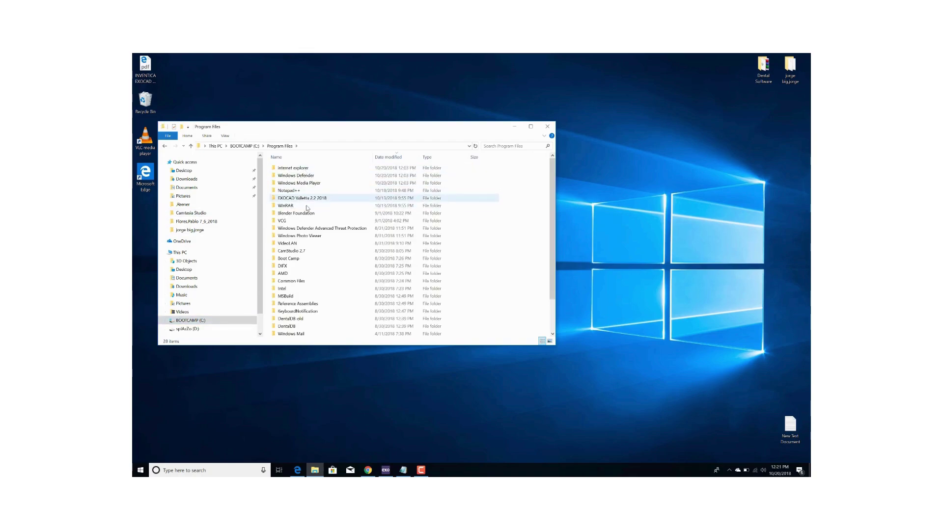
double_click(308, 198)
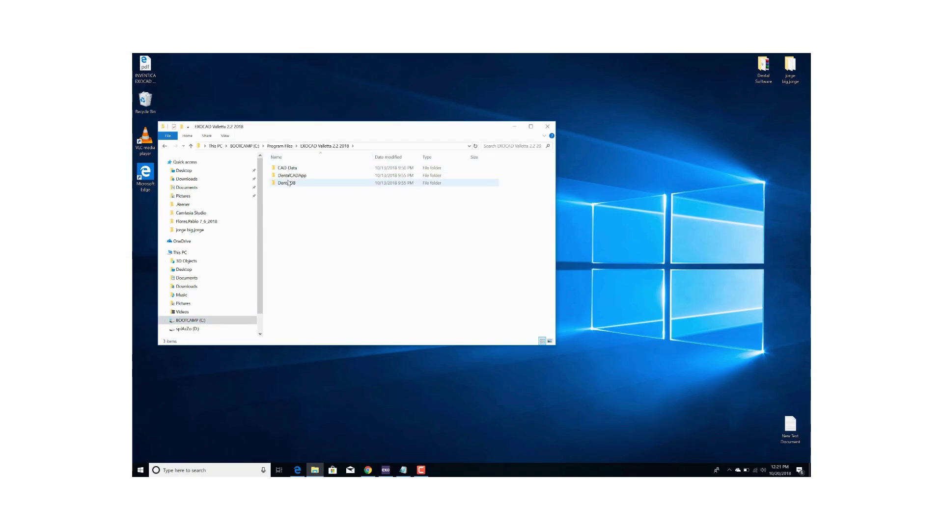
double_click(289, 185)
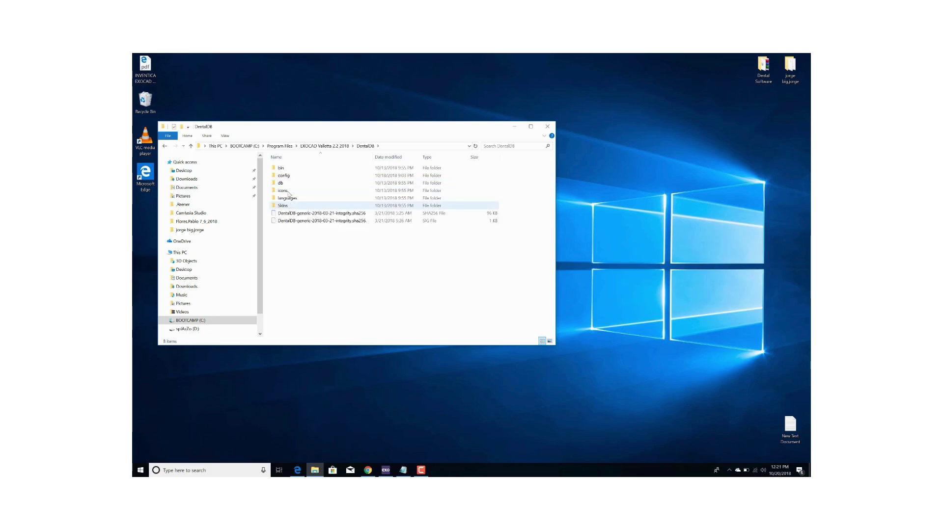
double_click(284, 176)
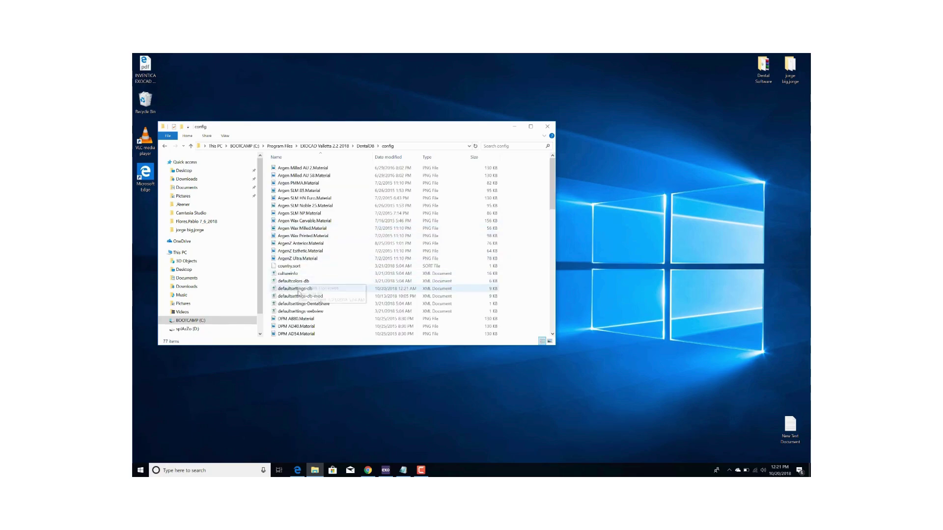
left_click(277, 289)
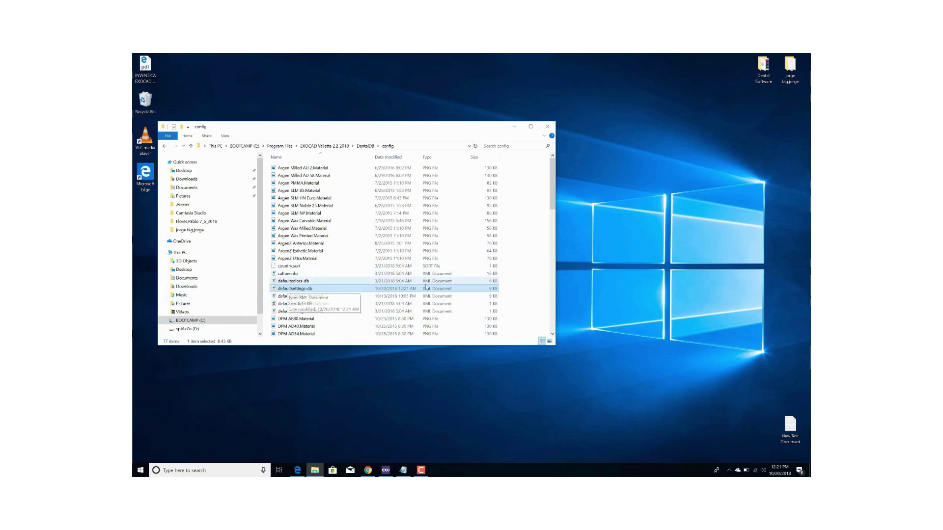
right_click(309, 289)
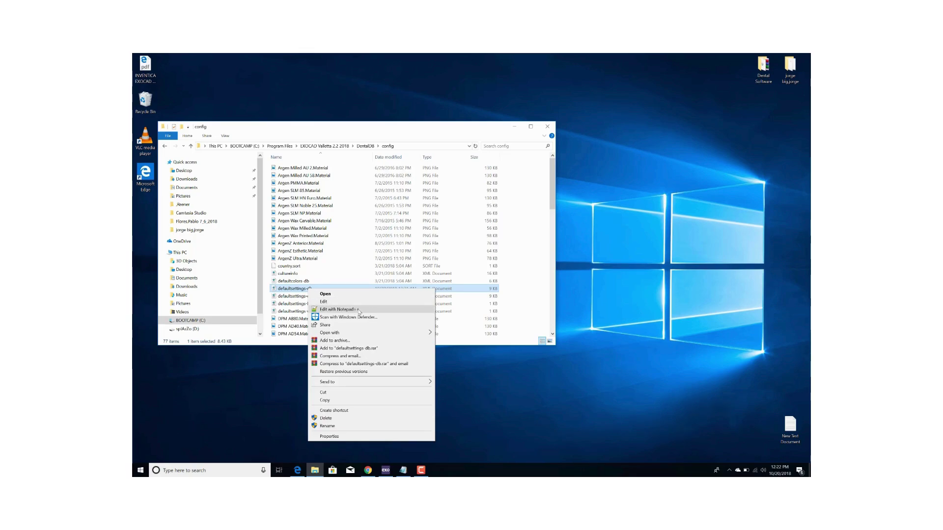
Open defaultsettings-db in Notepad++ and delete the PathTemplate value %d_%n-%s.
left_click(358, 310)
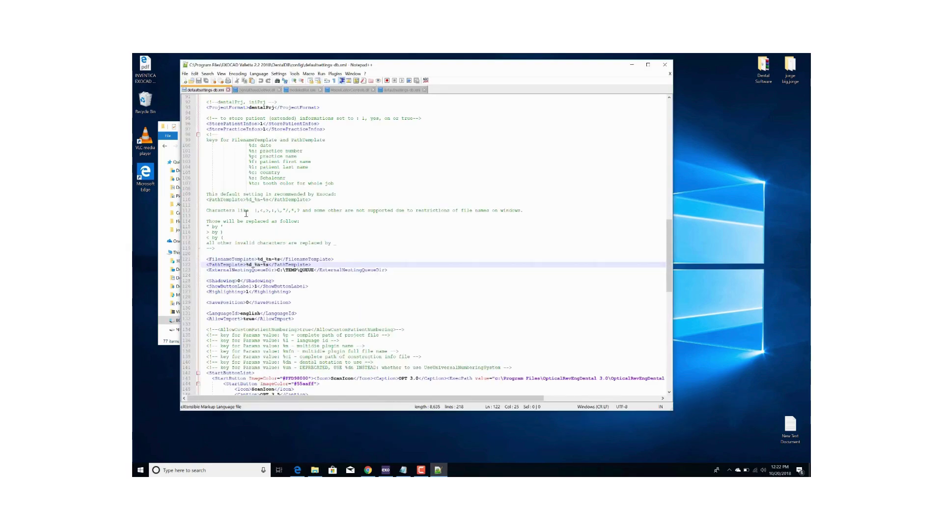
scroll(301, 216, "down", 1)
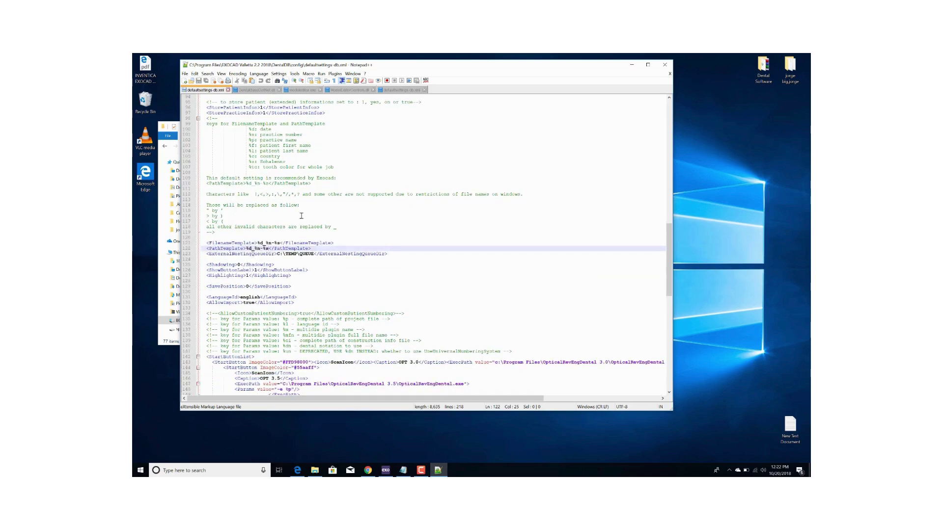
left_click(318, 248)
key("BackSpace")
key("BackSpace")
key("BackSpace")
key("BackSpace")
key("BackSpace")
key("BackSpace")
key("BackSpace")
key("BackSpace")
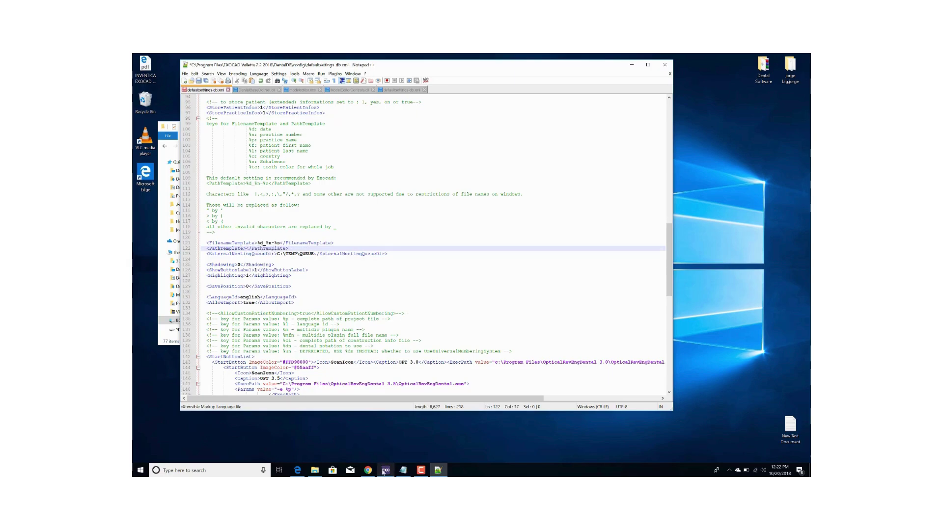
left_click(403, 470)
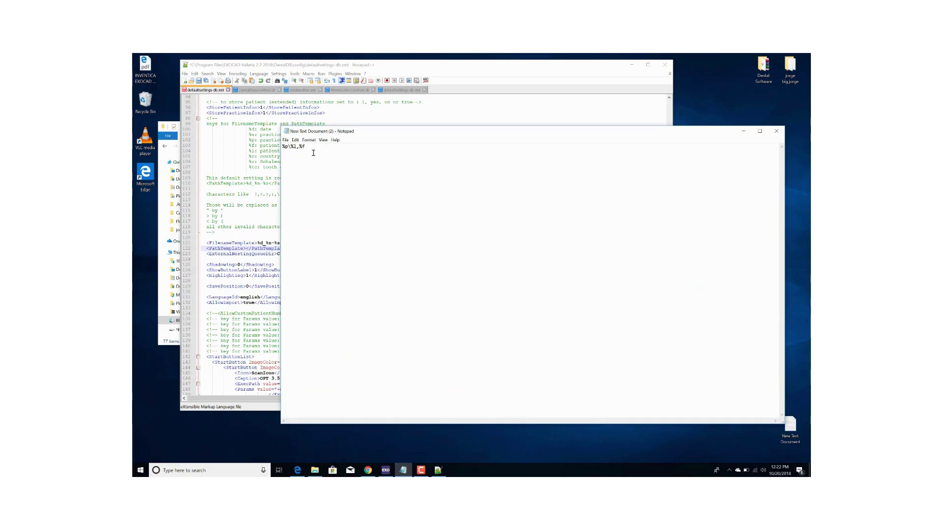
Copy the path template %p\%l,%f from the Notepad note.
left_click_drag(305, 147, 283, 148)
right_click(289, 149)
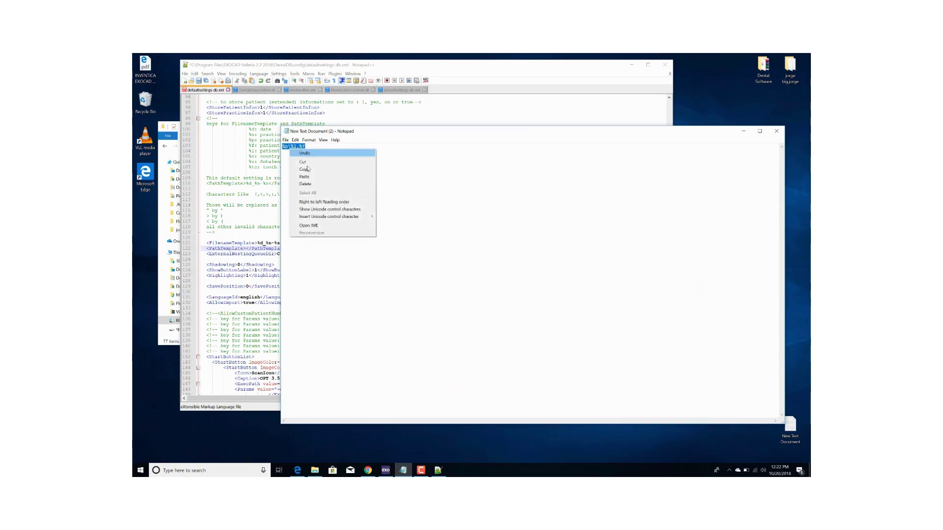
left_click(307, 170)
Paste %p\%l,%f between the PathTemplate tags in defaultsettings-db.xml.
left_click(740, 133)
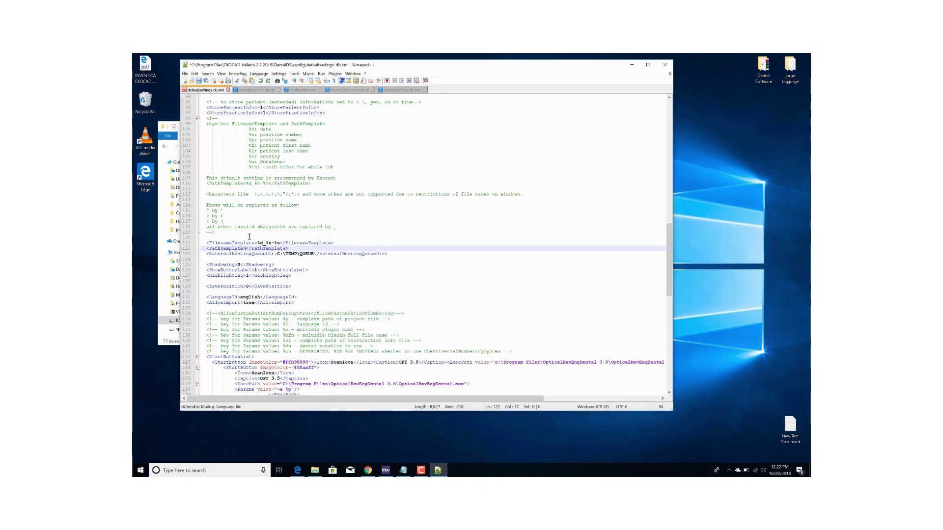
right_click(247, 248)
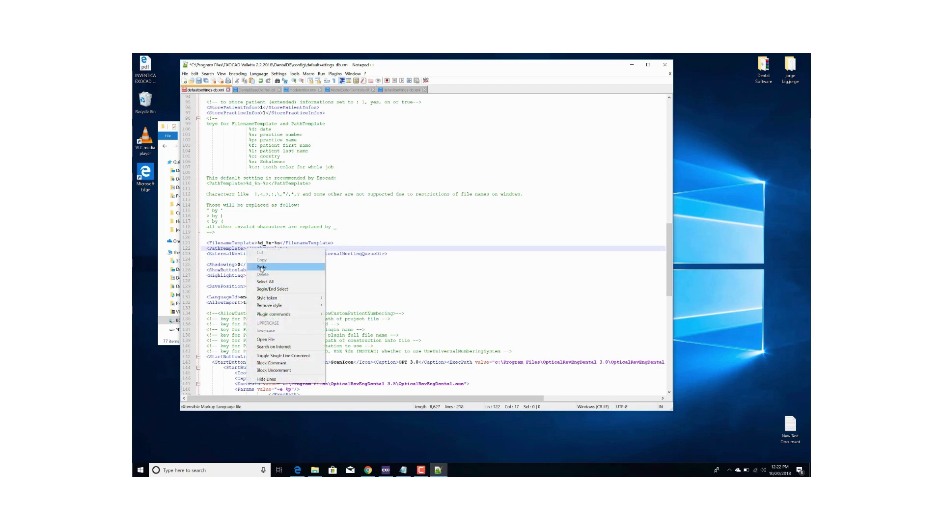
left_click(249, 263)
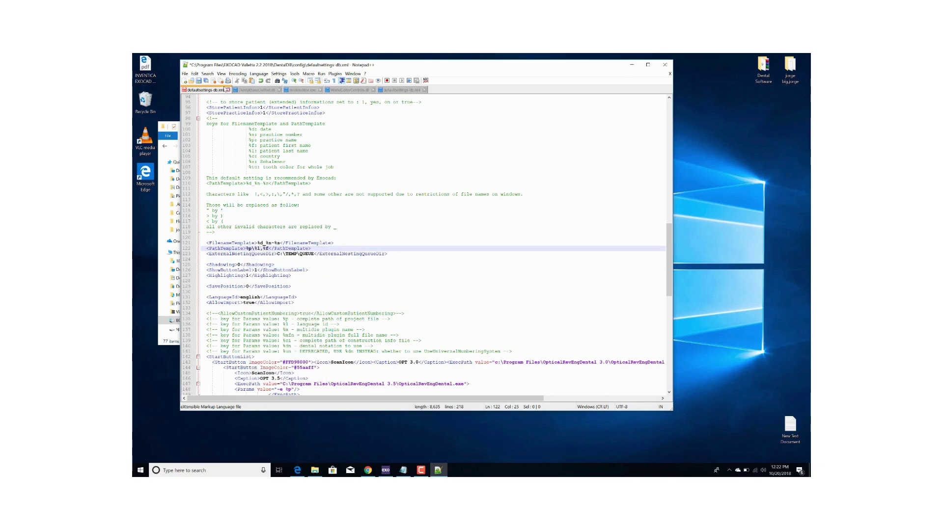
Save the settings file, relaunching Notepad++ as Administrator so the save succeeds.
left_click(199, 81)
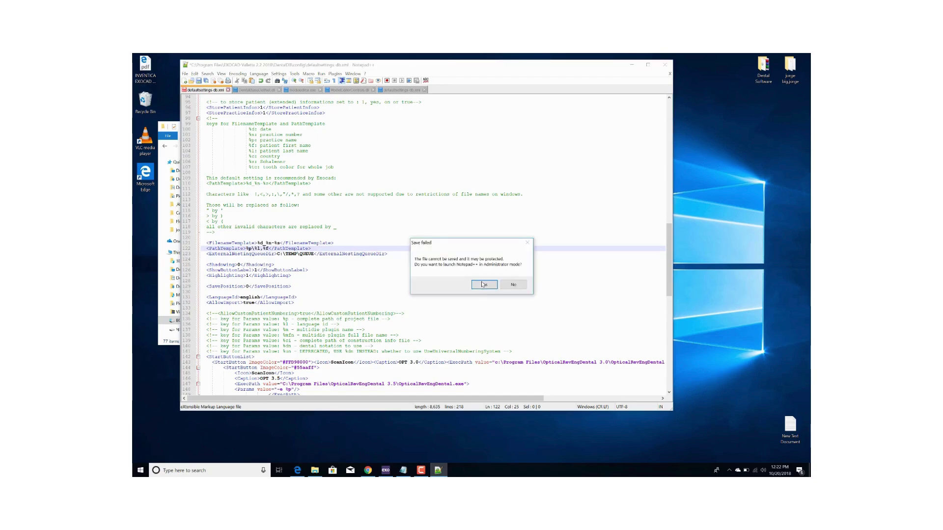
key("Return")
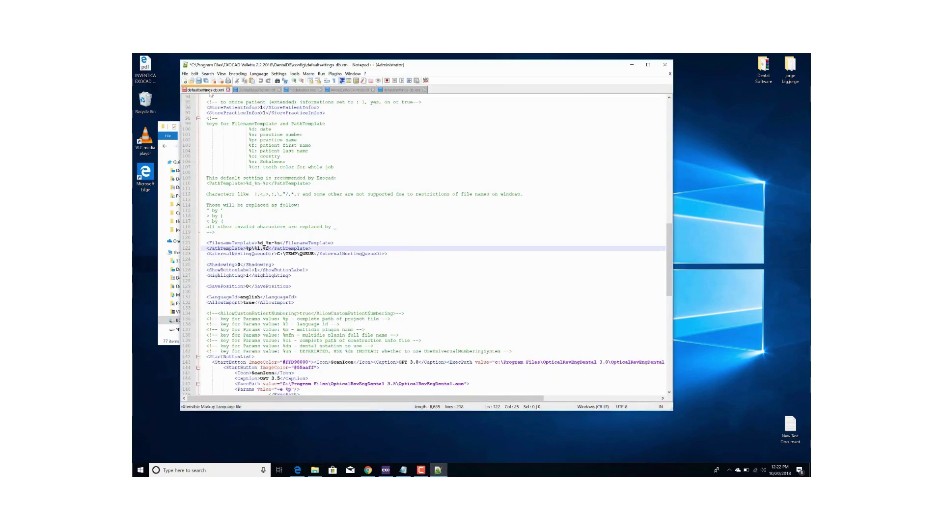
left_click(198, 82)
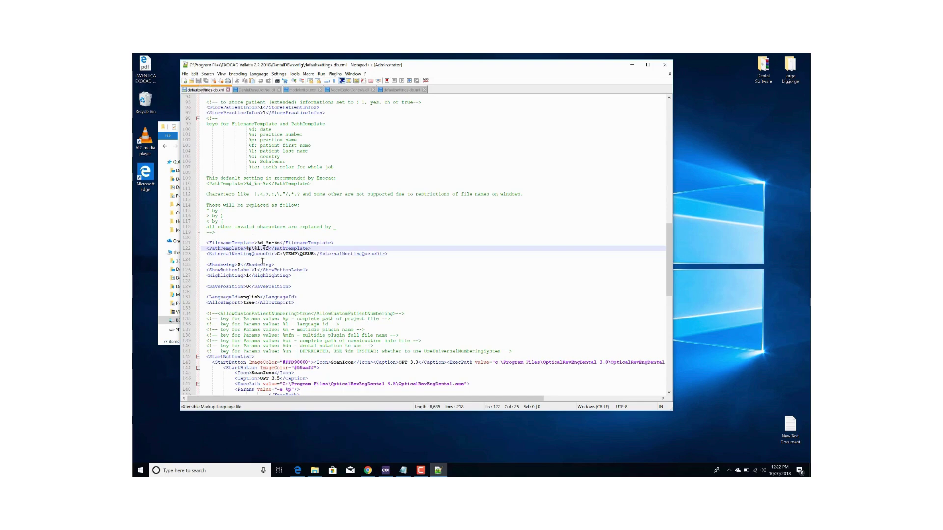
Close exocad DentalDB and relaunch it from the desktop icon to load the new settings.
left_click(632, 66)
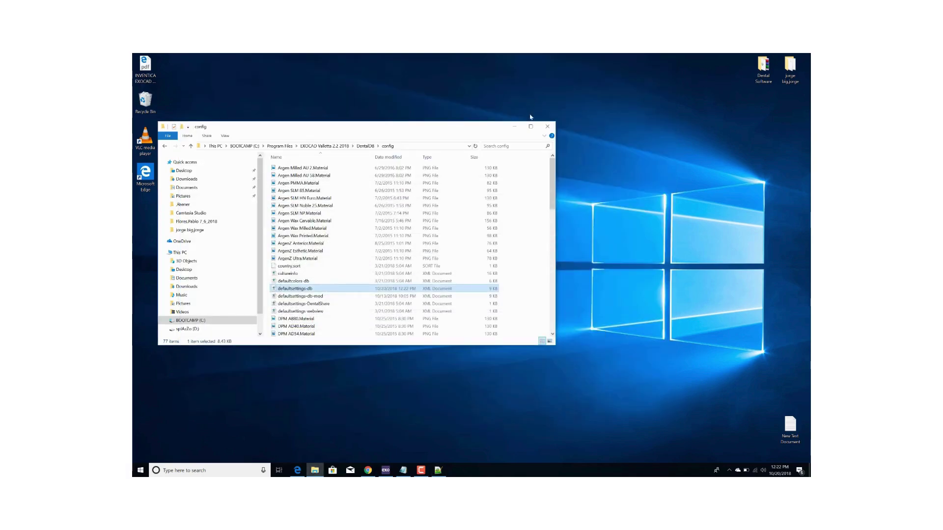
left_click(516, 127)
left_click(385, 472)
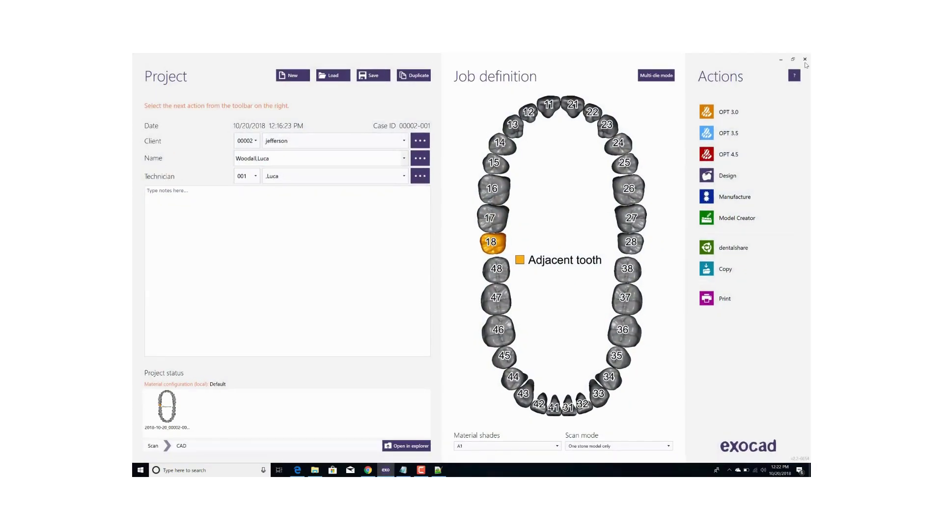
left_click(804, 59)
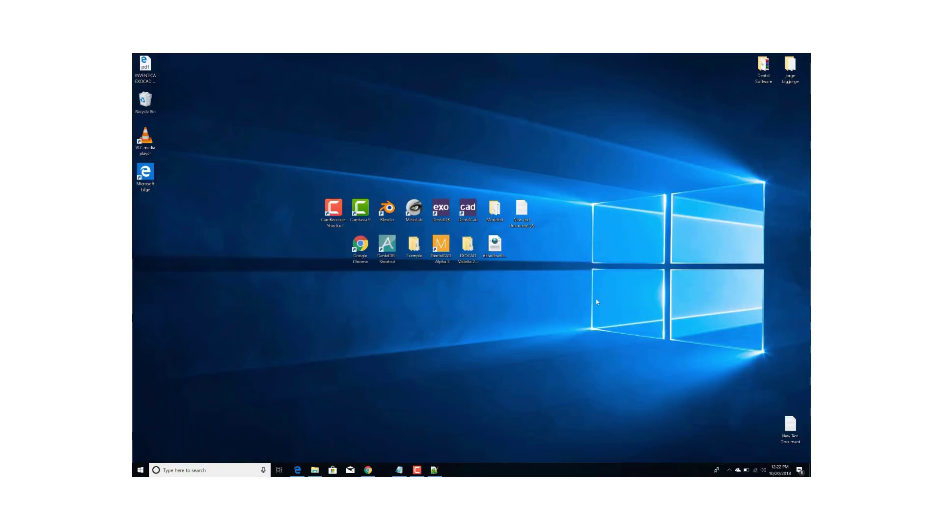
double_click(438, 209)
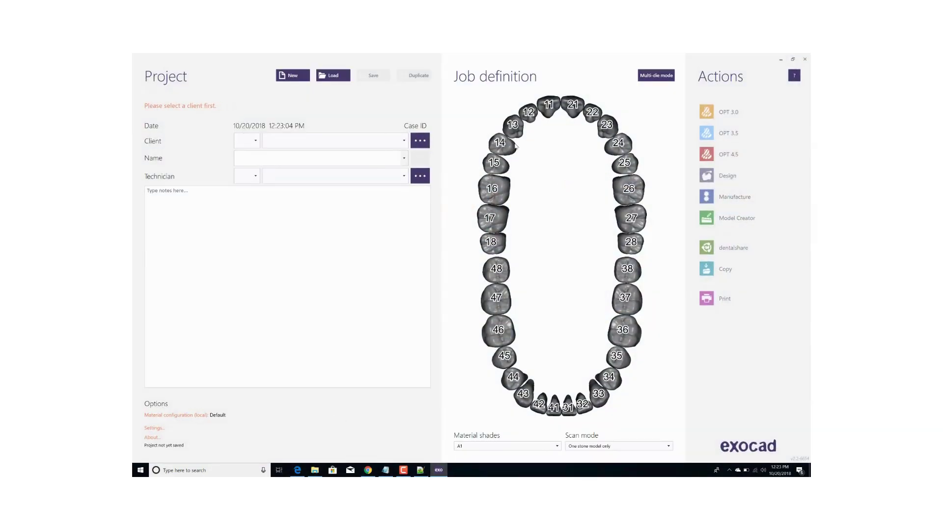
Create a new client by entering the client's name, correcting a typo, and accepting it.
left_click(420, 140)
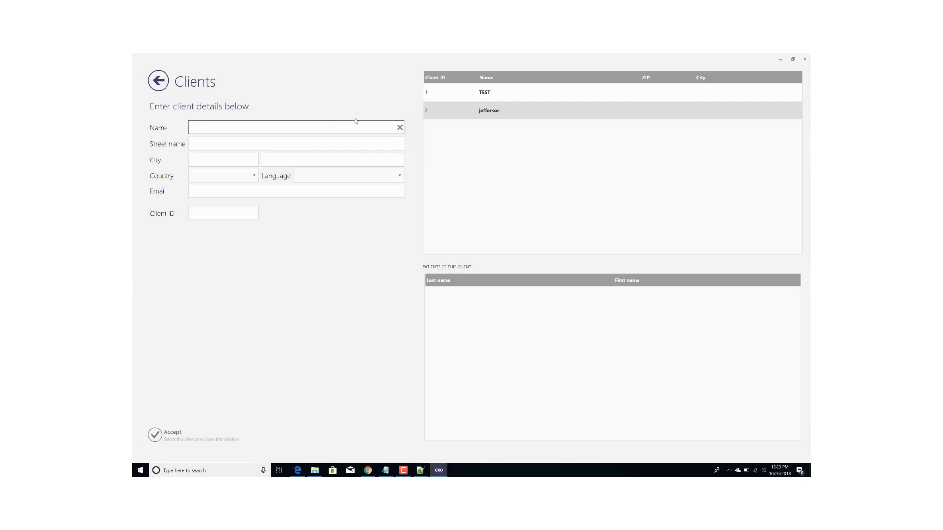
type("P")
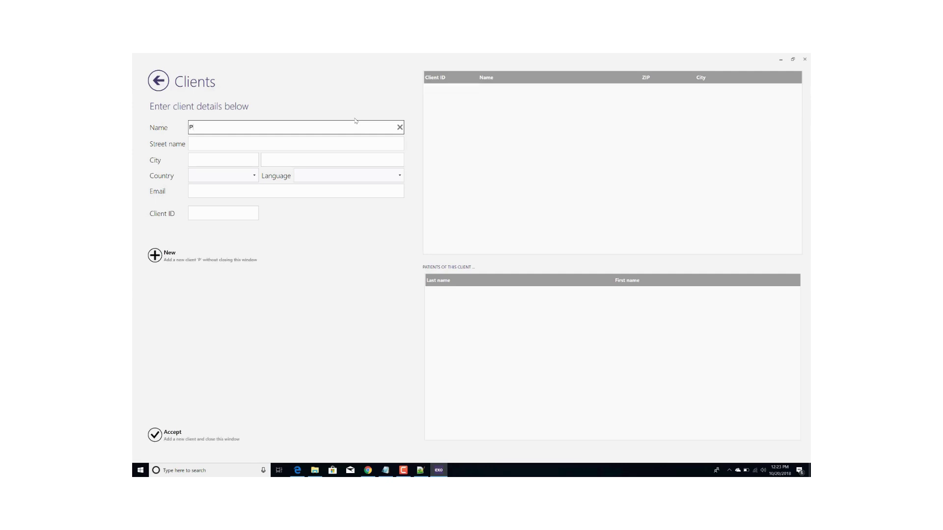
type("itterson")
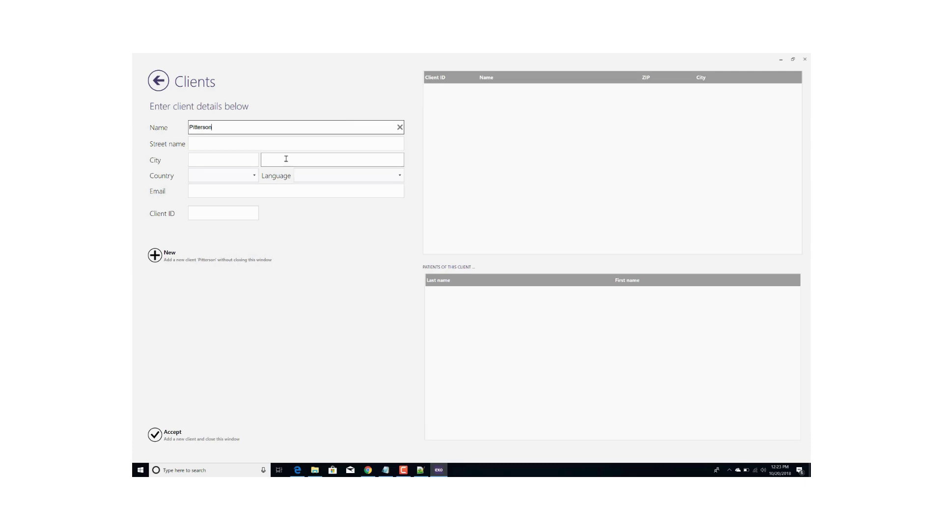
left_click(154, 435)
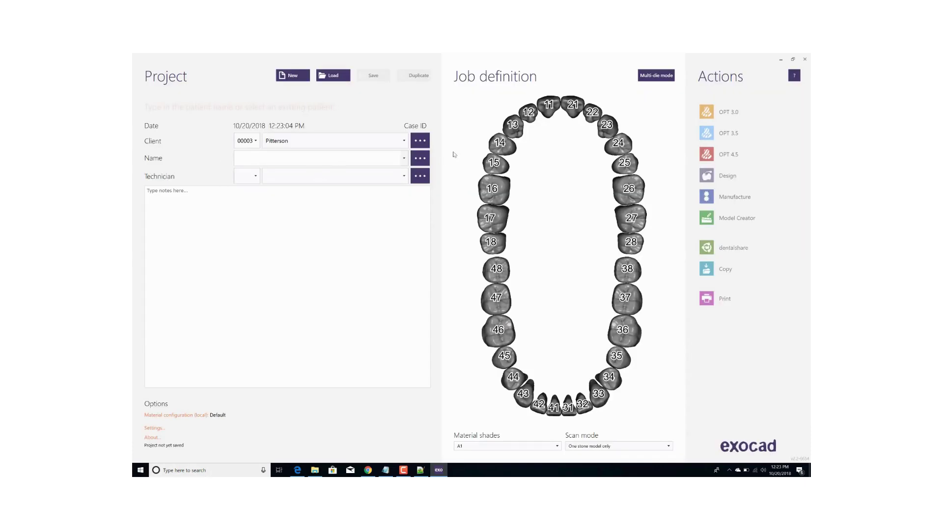
Add a new patient with the patient's first and last name and accept it for the case.
left_click(385, 158)
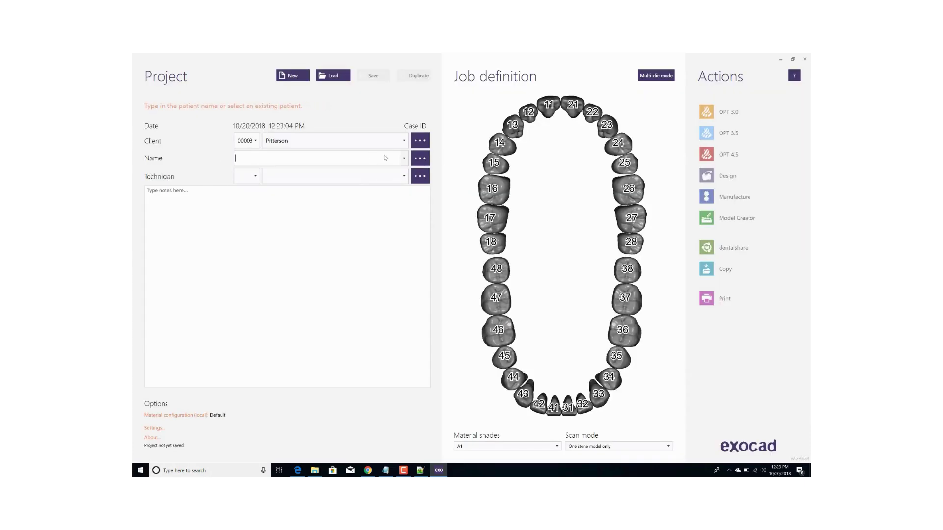
left_click(420, 158)
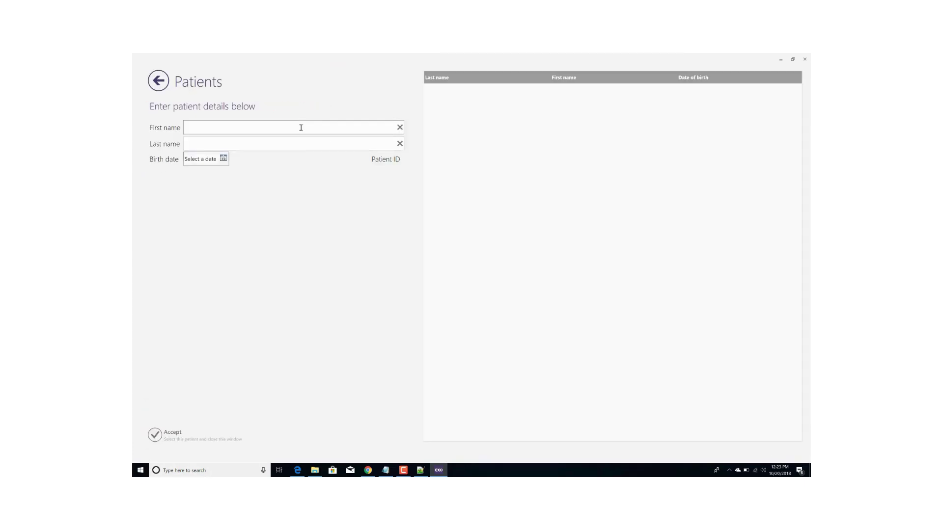
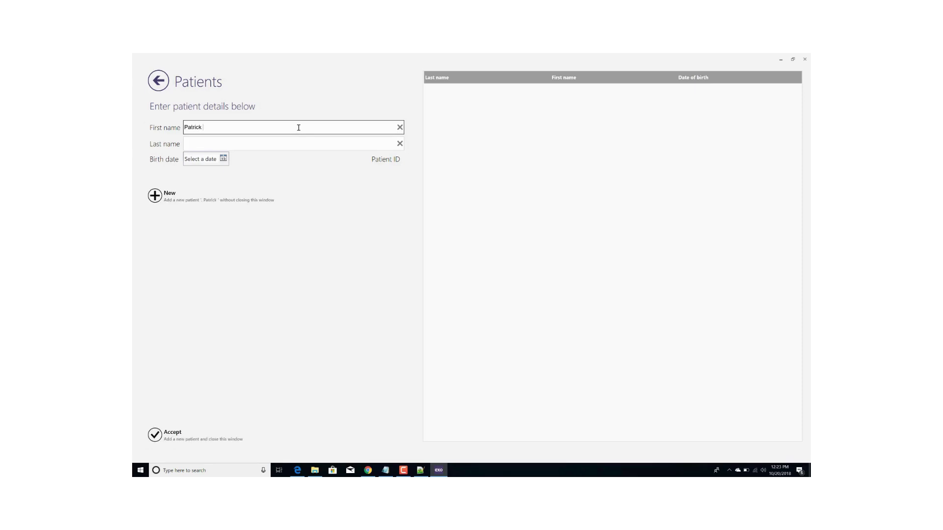
key("Tab")
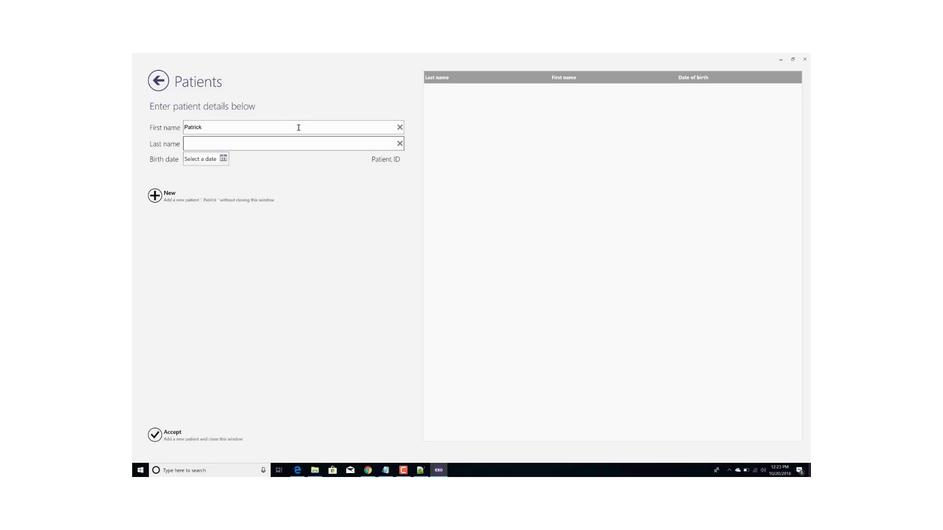
left_click(165, 194)
key("Return")
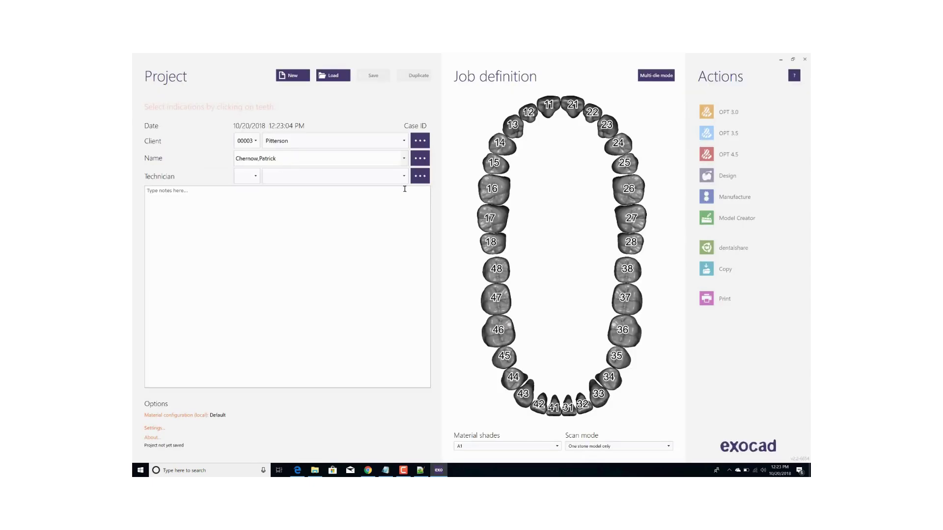
Pick the technician, mark tooth 18 as an adjacent tooth, and save the new case.
left_click(404, 176)
left_click(376, 196)
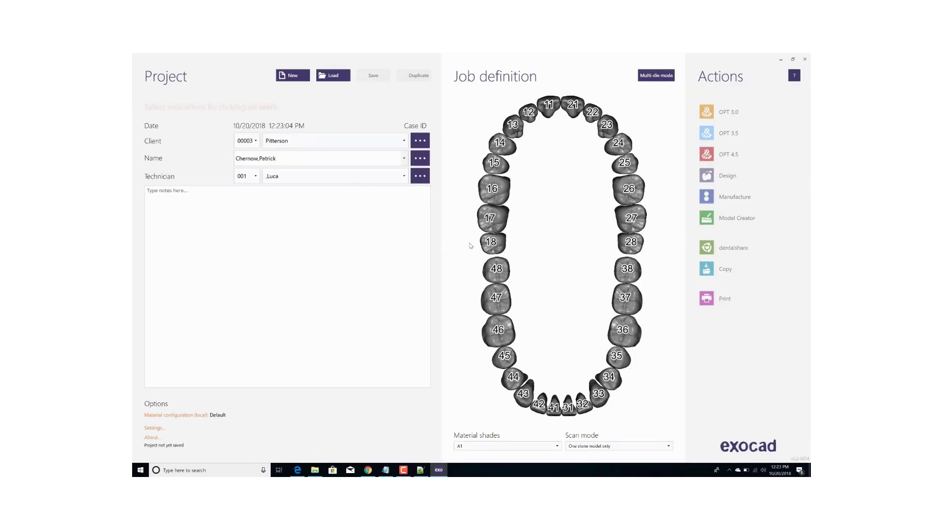
left_click(487, 242)
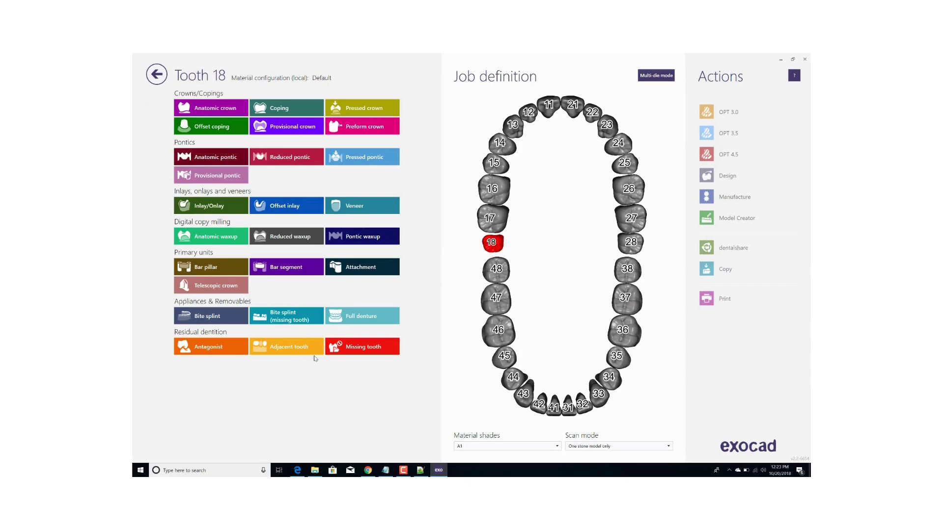
left_click(307, 348)
left_click(764, 435)
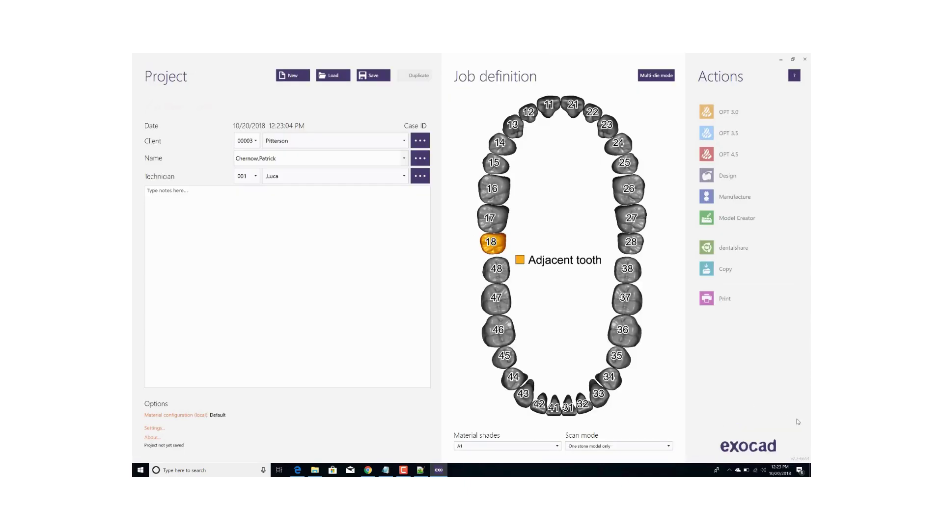
left_click(373, 75)
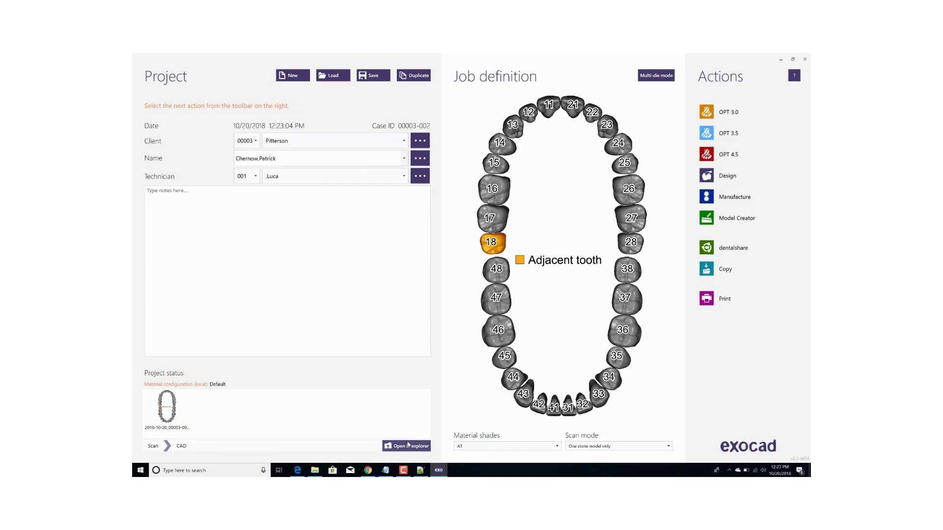
left_click(412, 445)
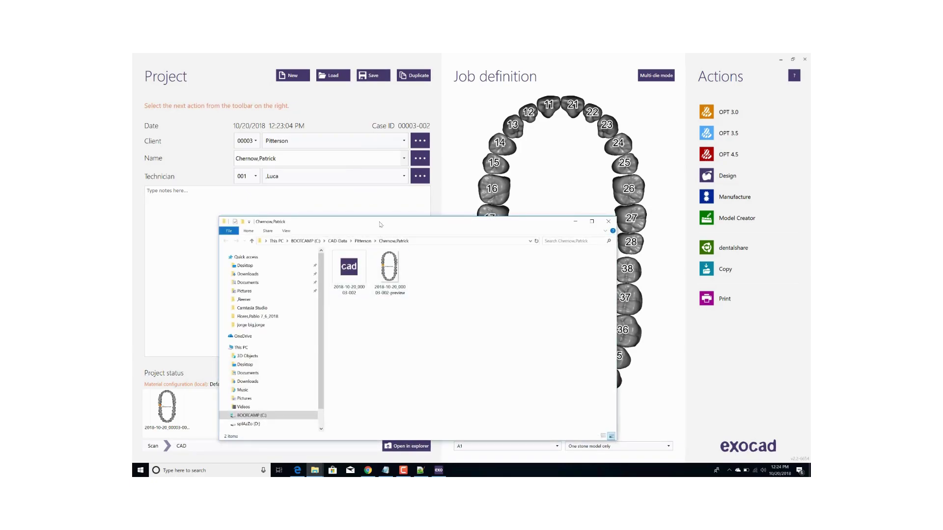
left_click_drag(380, 224, 373, 193)
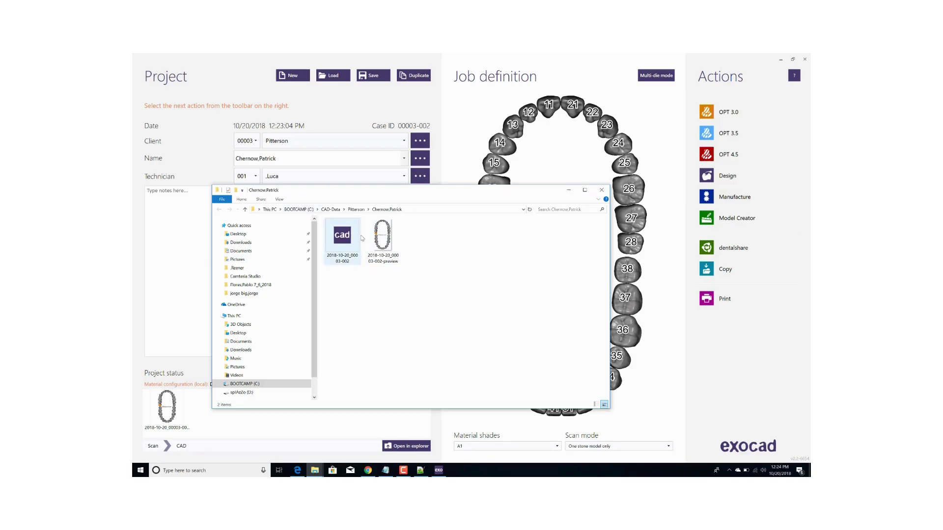
left_click(331, 210)
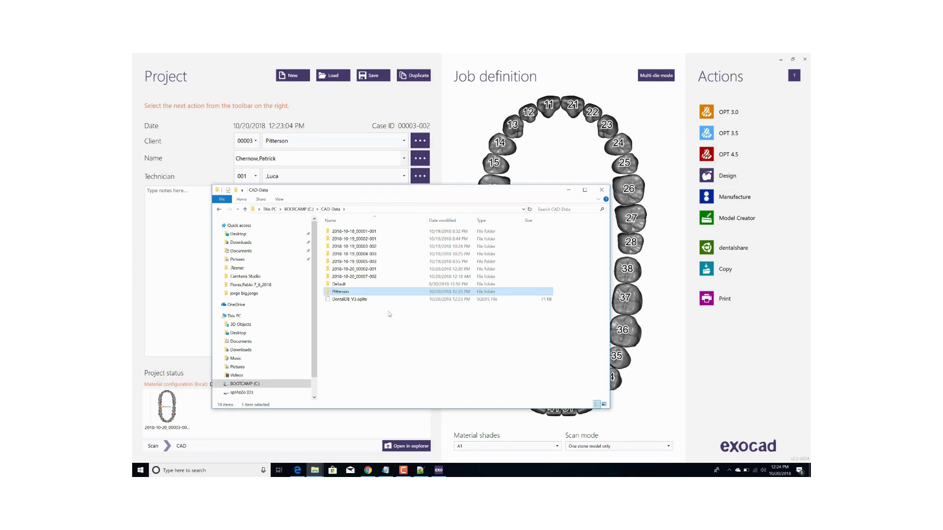
left_click(329, 211)
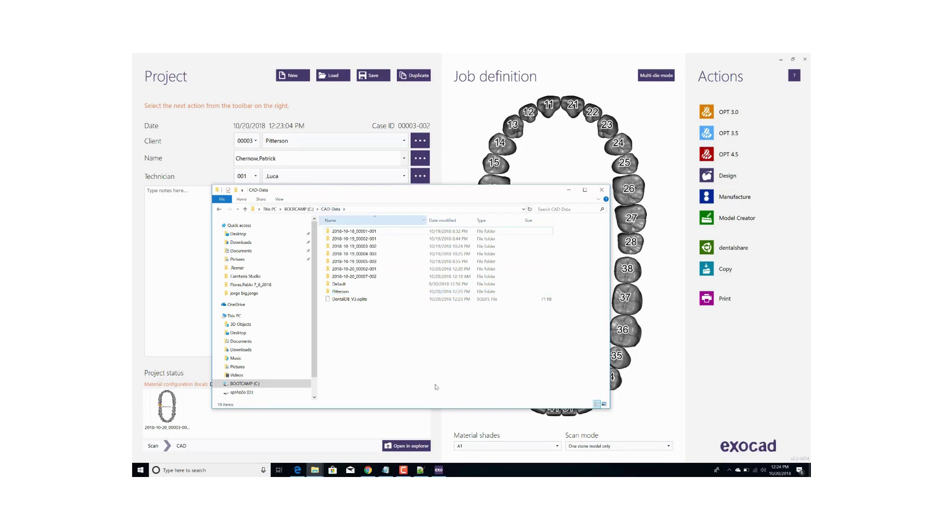
left_click(602, 190)
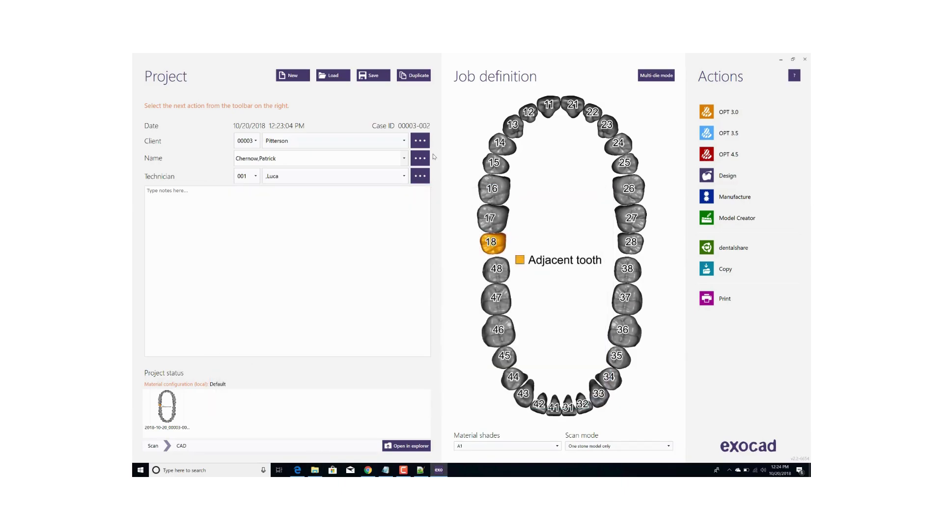